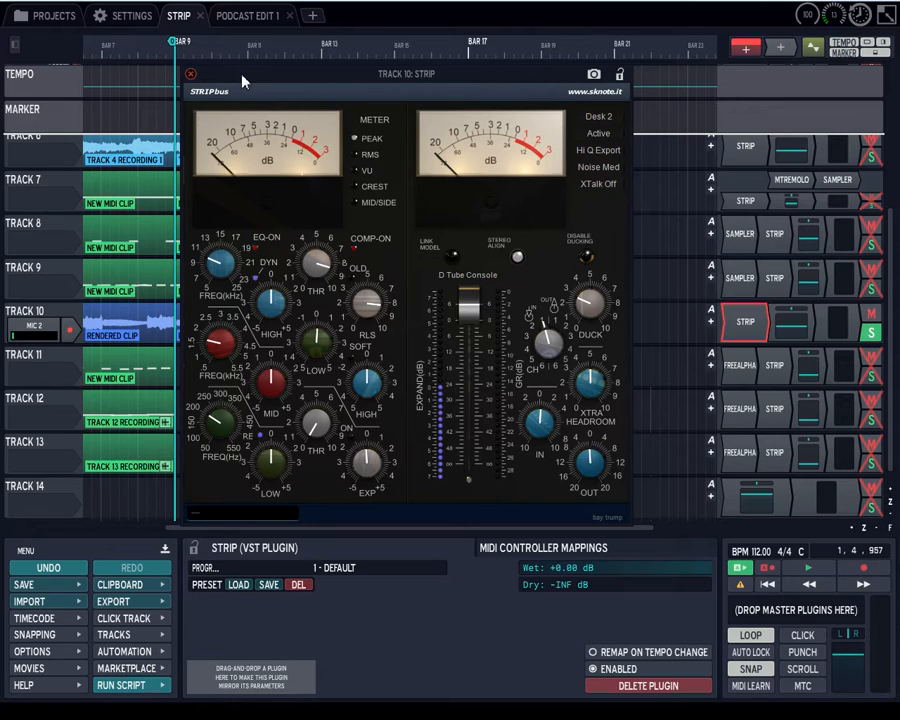
{"action": "left_click_drag", "start_coordinate": [242, 80], "coordinate": [237, 52]}
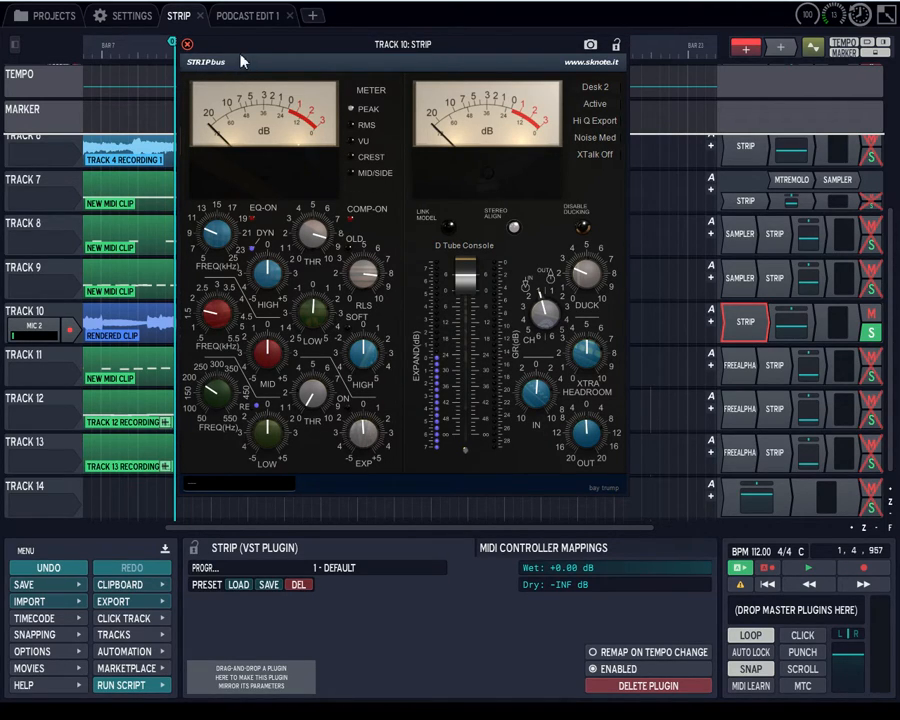
{"action": "left_click_drag", "start_coordinate": [244, 55], "coordinate": [254, 78]}
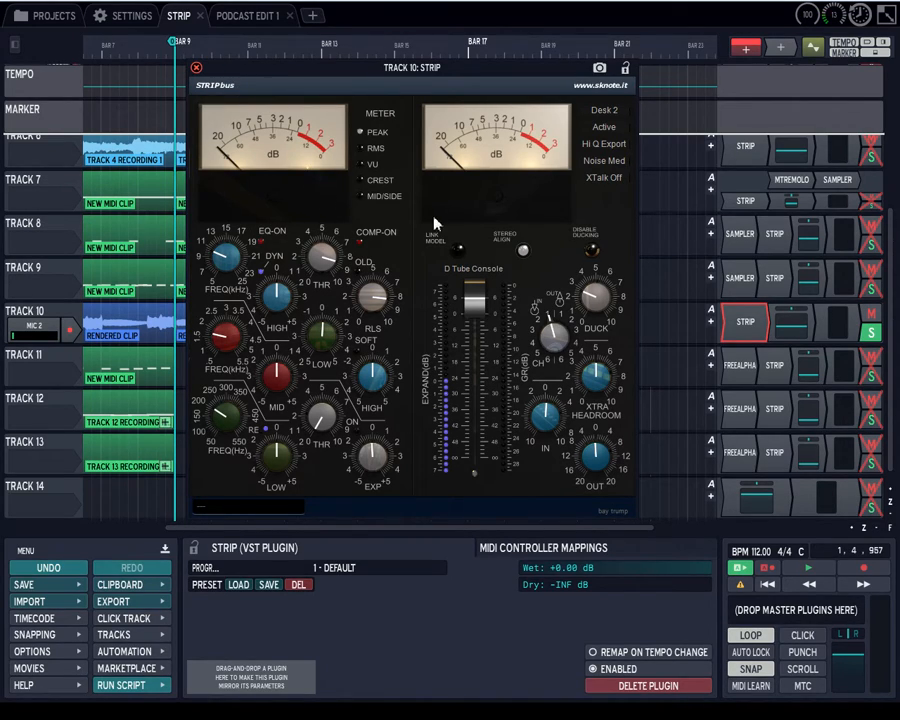
{"action": "mouse_move", "coordinate": [420, 69]}
{"action": "left_mouse_down"}
{"action": "mouse_move", "coordinate": [414, 82]}
{"action": "mouse_move", "coordinate": [412, 75]}
{"action": "left_mouse_up"}
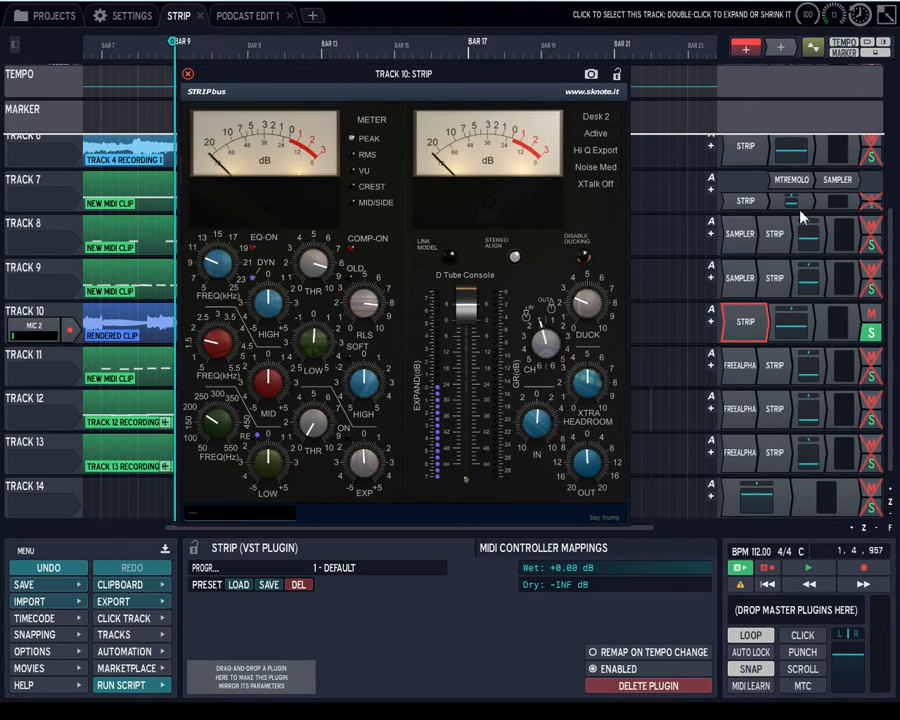
Open TheStrip plugin on Track 4 to view its interface, and close it again.
{"action": "scroll", "coordinate": [770, 230], "scroll_direction": "up", "scroll_amount": 3}
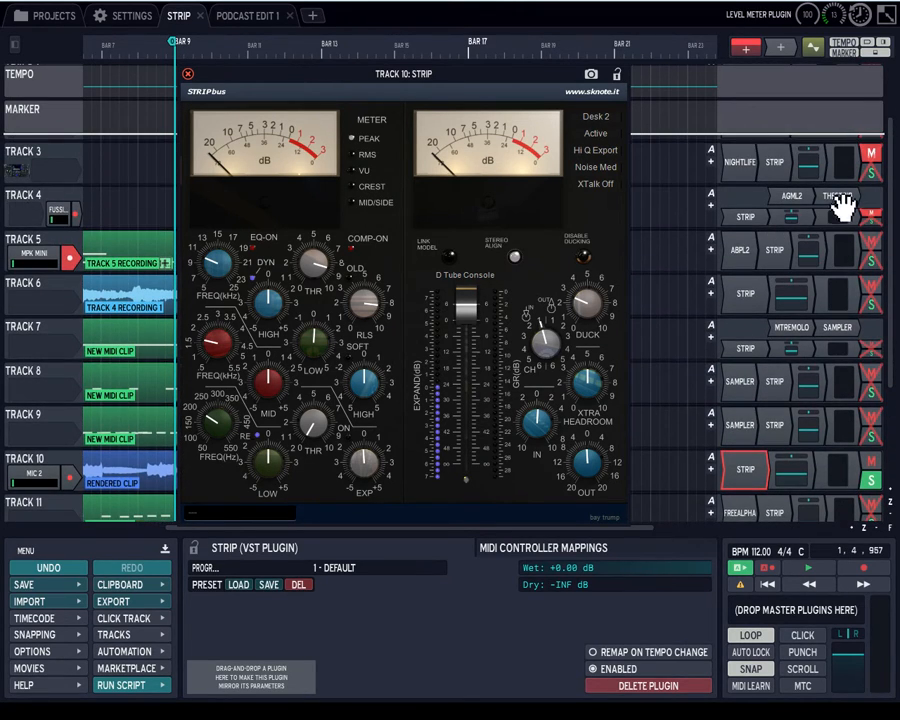
{"action": "double_click", "coordinate": [845, 203]}
{"action": "left_click_drag", "start_coordinate": [652, 101], "coordinate": [296, 28]}
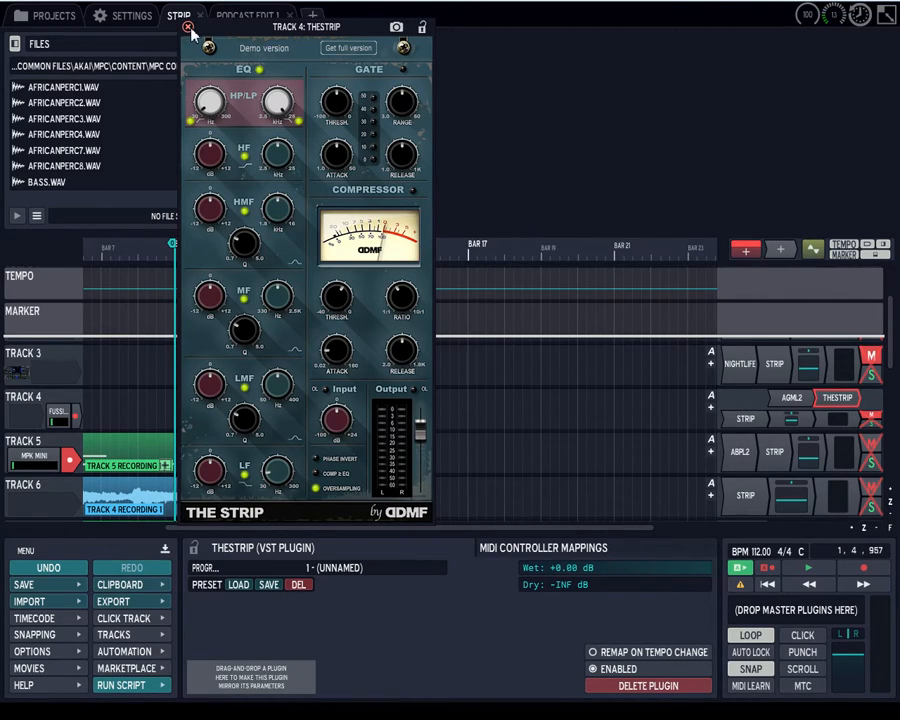
{"action": "left_click", "coordinate": [188, 27]}
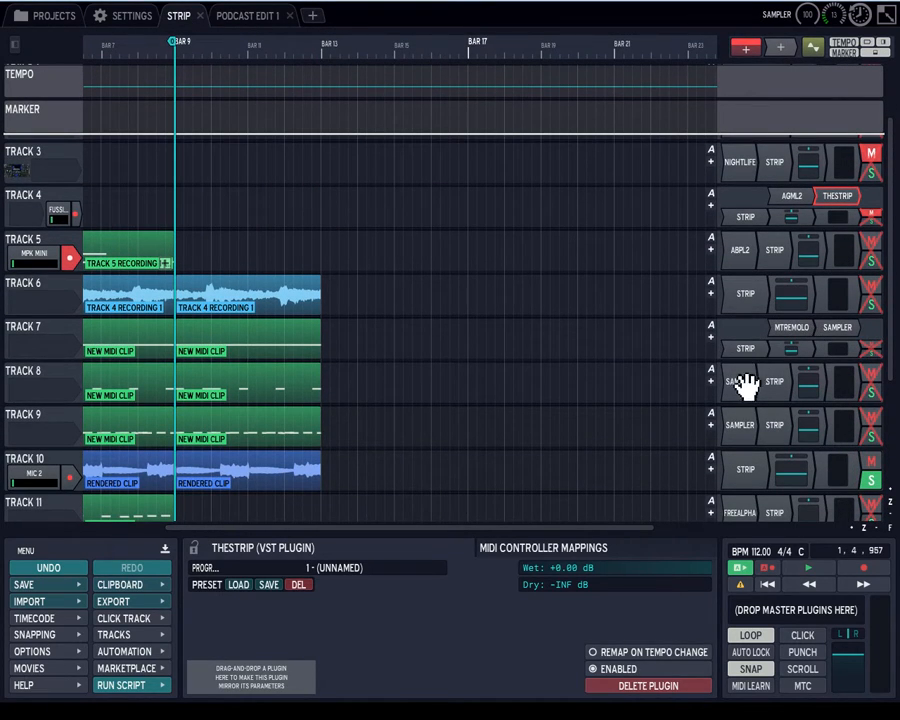
Open the Strip plugins on Tracks 6 and 10, and close Track 6's so only Track 10's remains.
{"action": "double_click", "coordinate": [752, 293]}
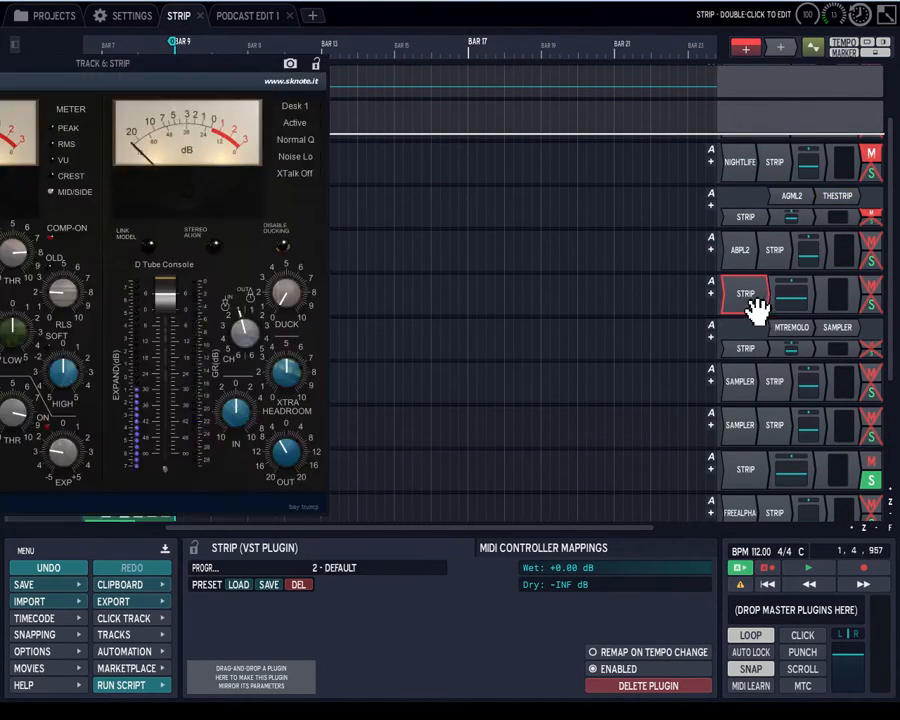
{"action": "double_click", "coordinate": [752, 470]}
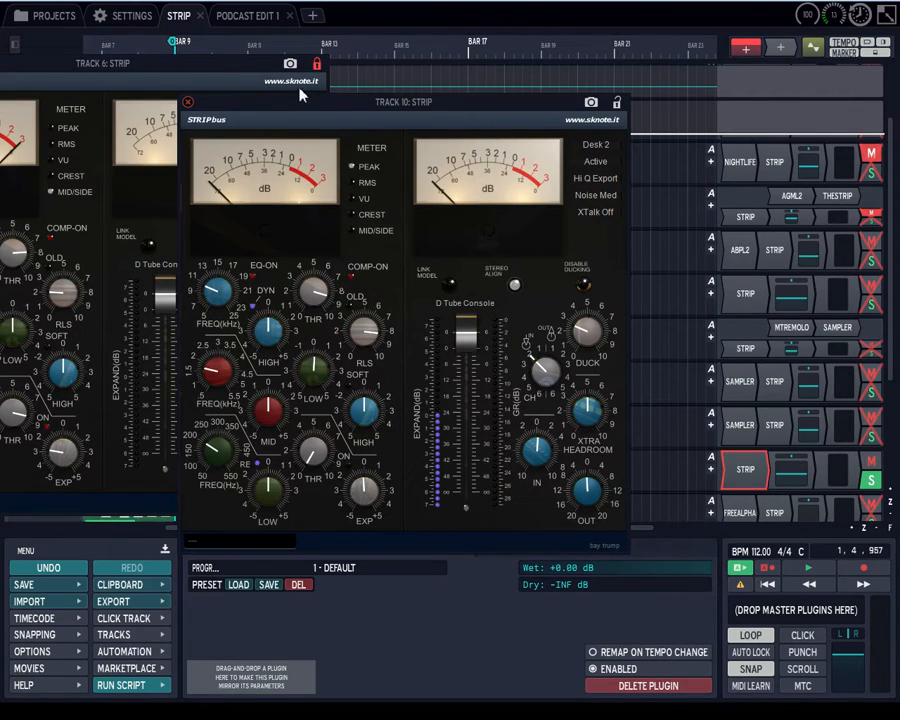
{"action": "left_click", "coordinate": [238, 64]}
{"action": "left_click_drag", "start_coordinate": [238, 64], "coordinate": [486, 64]}
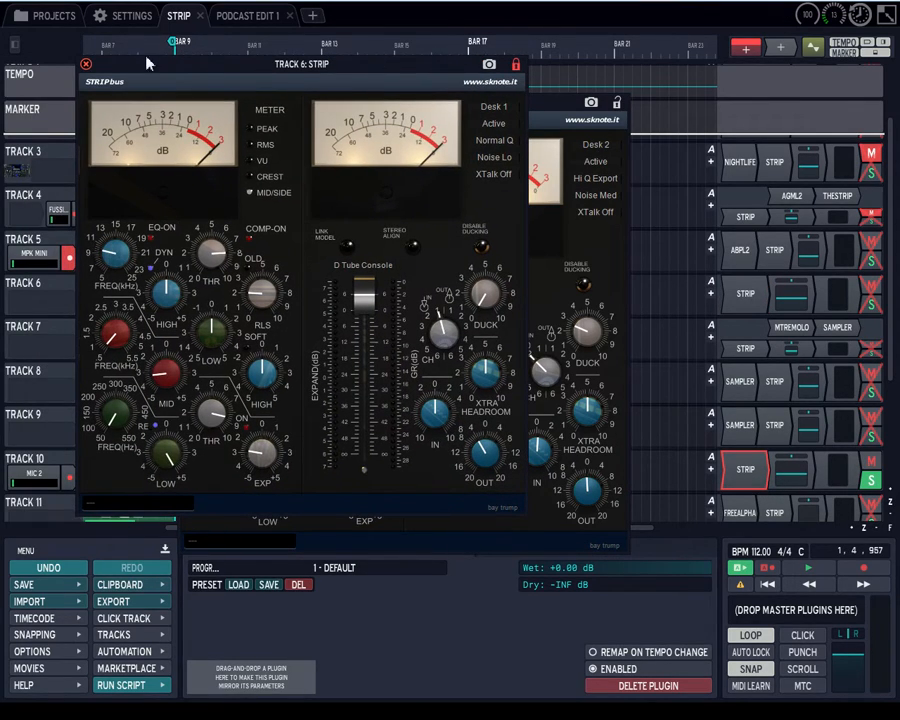
{"action": "left_click", "coordinate": [85, 62]}
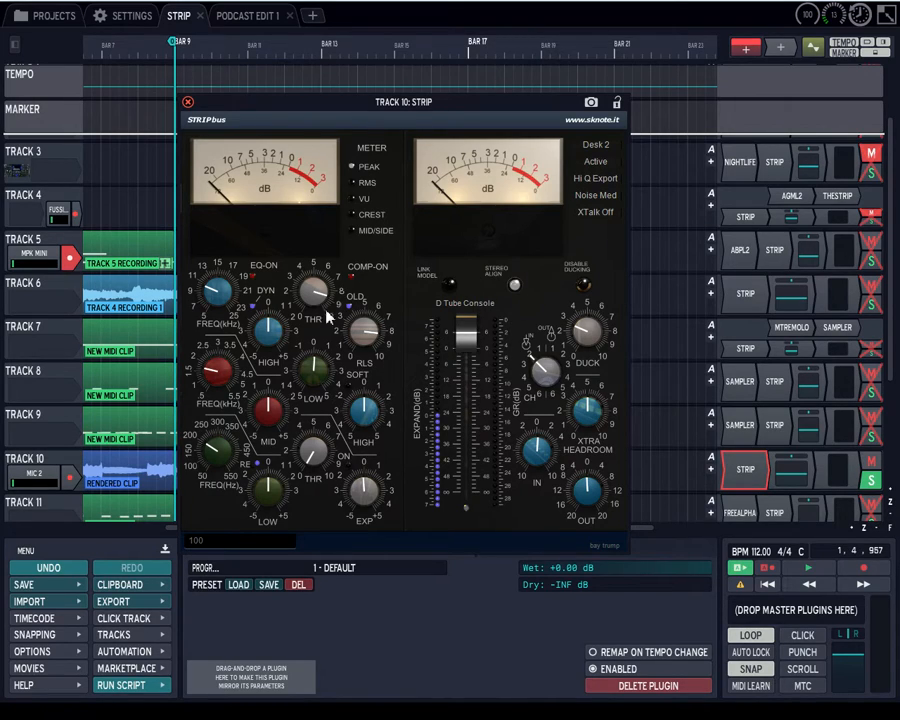
Keep Track 10's Strip on Desk 2 with crosstalk off, and set its Duck amount to about 38.
{"action": "left_click_drag", "start_coordinate": [310, 300], "coordinate": [300, 318]}
{"action": "left_click", "coordinate": [597, 146]}
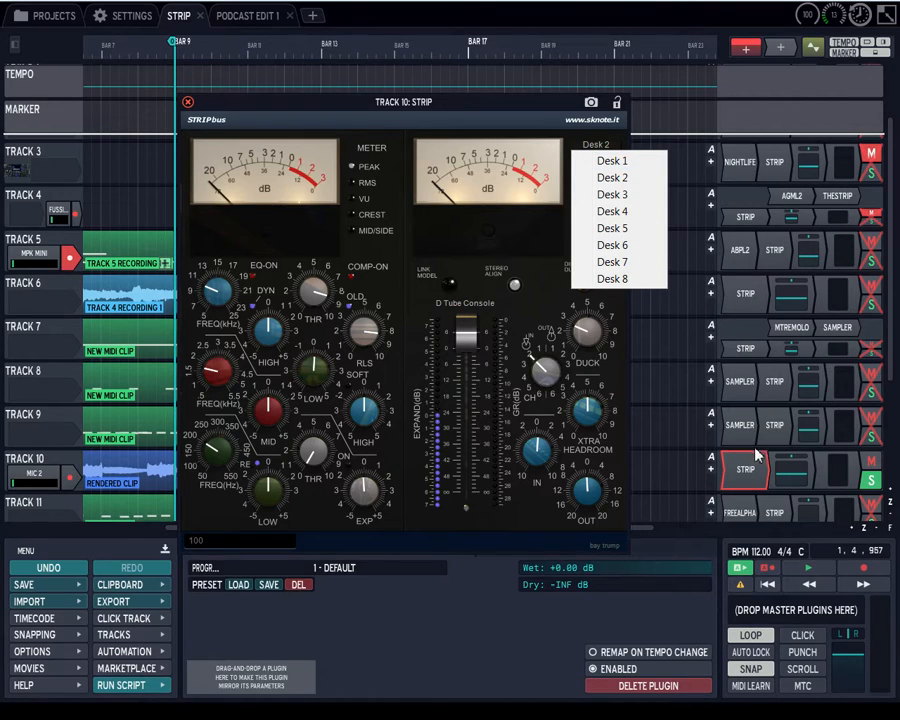
{"action": "left_click", "coordinate": [612, 177]}
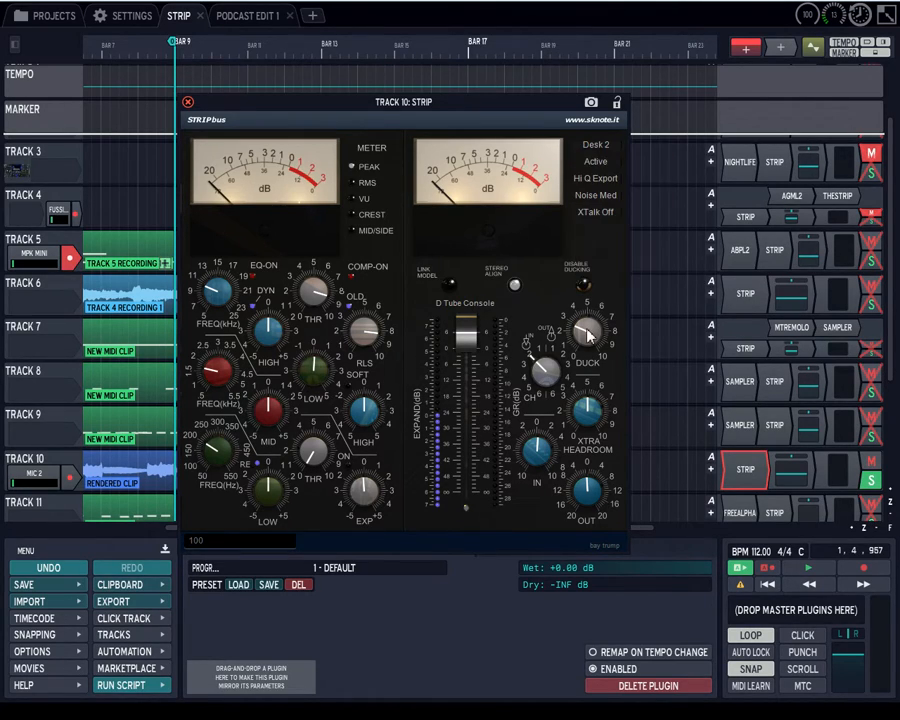
{"action": "left_click", "coordinate": [597, 213]}
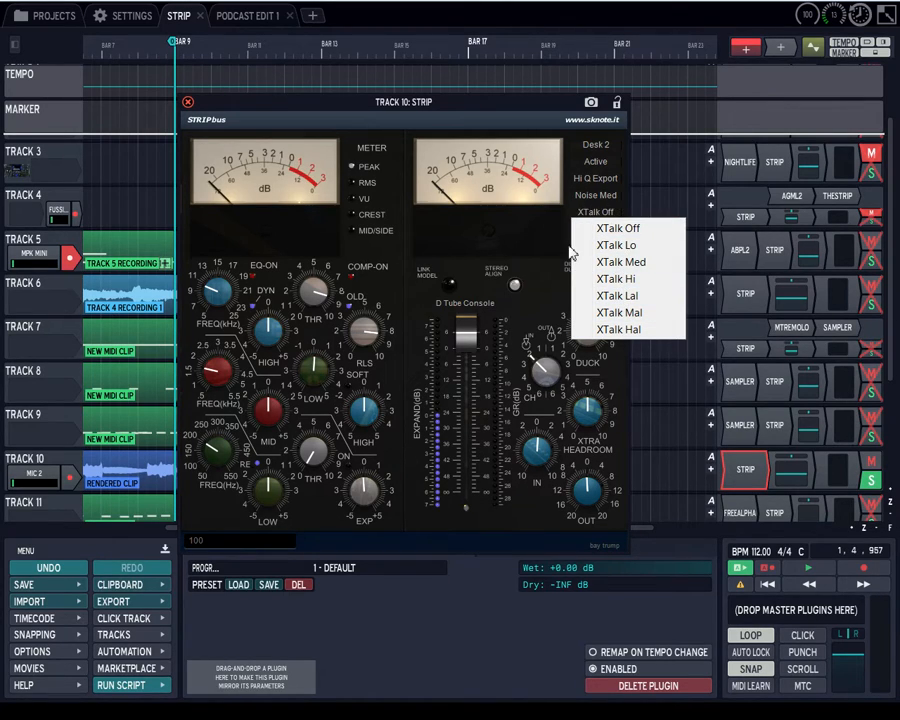
{"action": "left_click", "coordinate": [493, 238]}
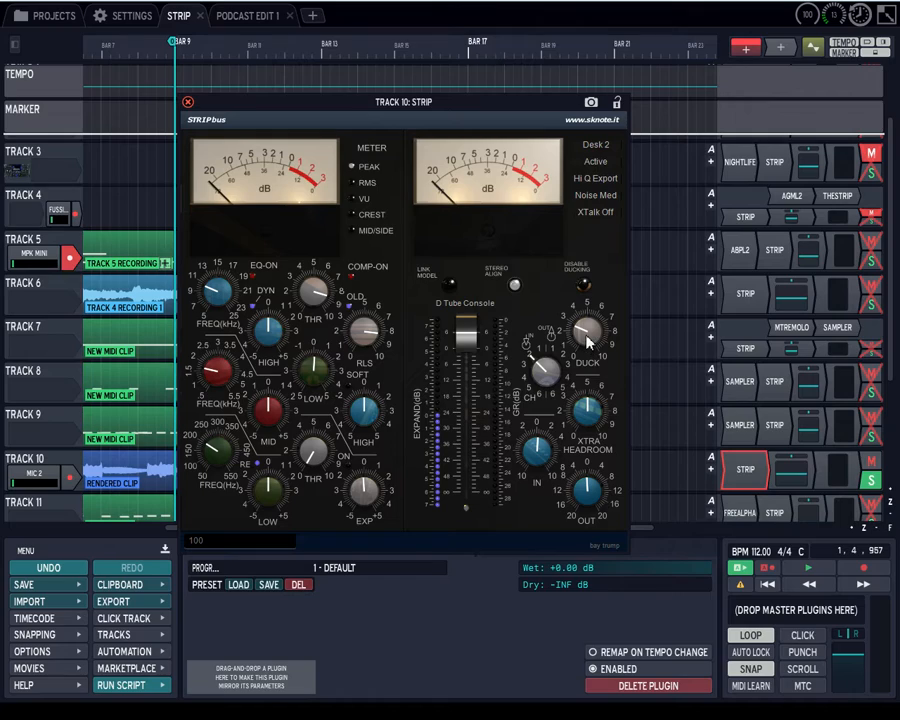
{"action": "left_click_drag", "start_coordinate": [586, 337], "coordinate": [564, 344]}
Try the C Solid Console and H Digital Clean models, and return to D Tube Console.
{"action": "left_click", "coordinate": [455, 303]}
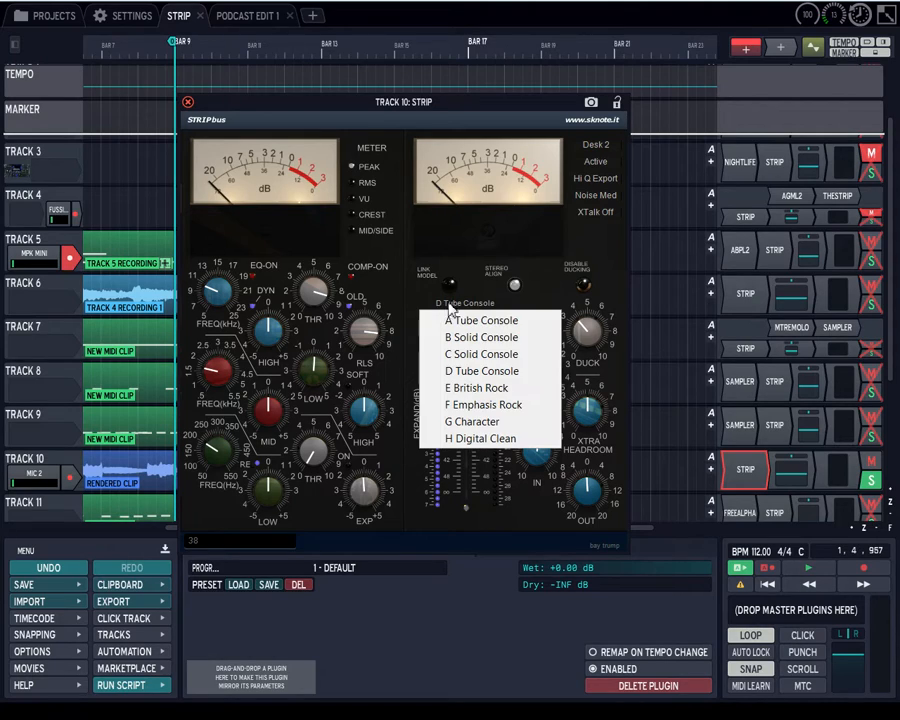
{"action": "left_click", "coordinate": [462, 354]}
{"action": "left_click", "coordinate": [466, 313]}
{"action": "left_click", "coordinate": [458, 352]}
{"action": "left_click", "coordinate": [463, 319]}
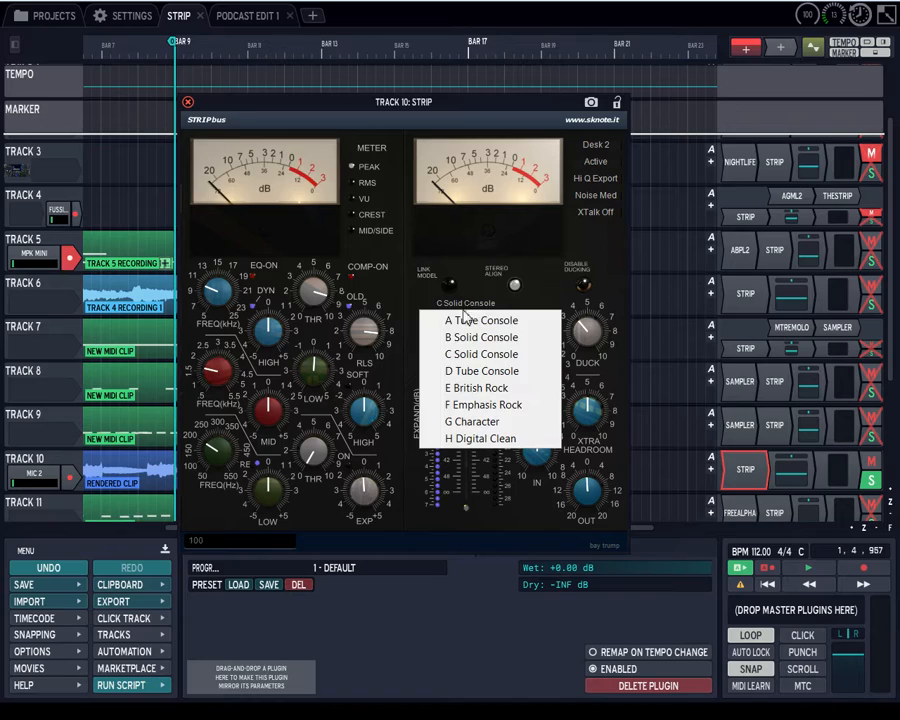
{"action": "left_click", "coordinate": [452, 434]}
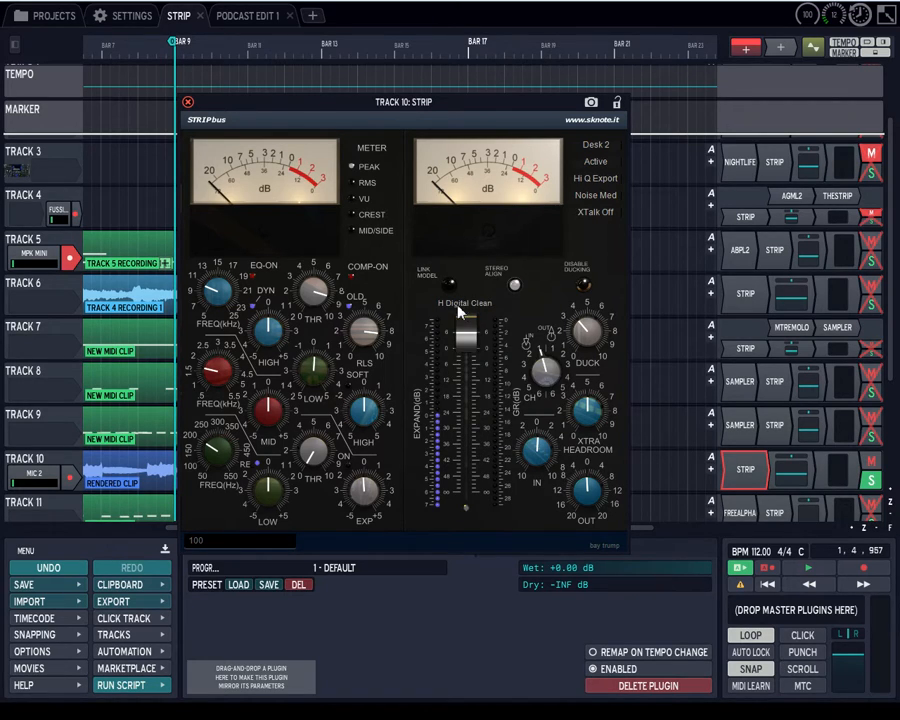
{"action": "left_click", "coordinate": [458, 312]}
{"action": "left_click", "coordinate": [460, 369]}
Switch the Strip meter through the RMS, VU and Crest modes and leave it on Mid/Side.
{"action": "left_click", "coordinate": [354, 183]}
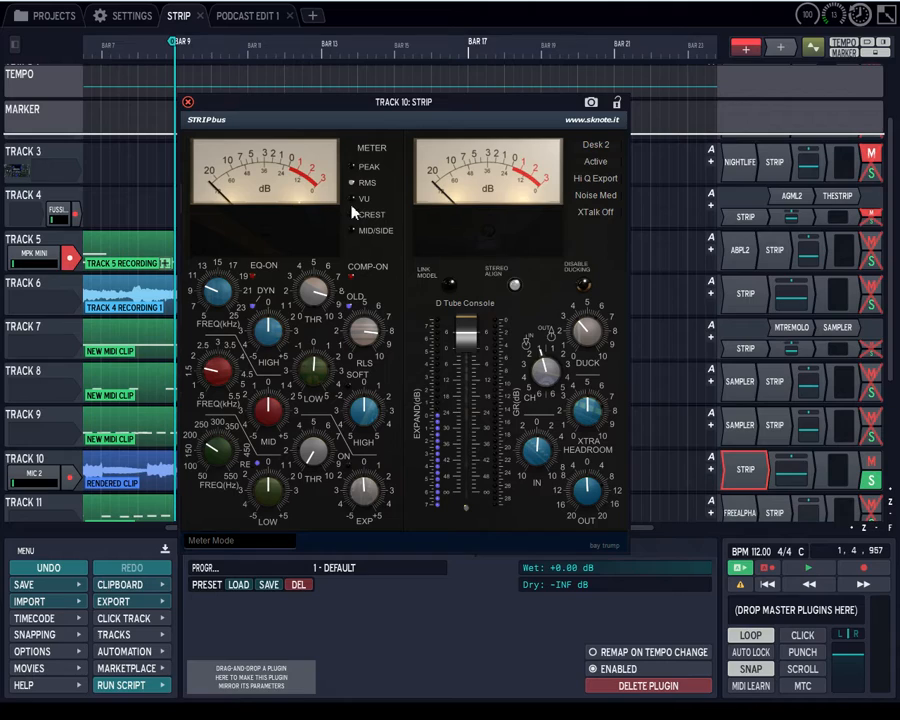
{"action": "left_click", "coordinate": [355, 202]}
{"action": "left_click", "coordinate": [356, 215]}
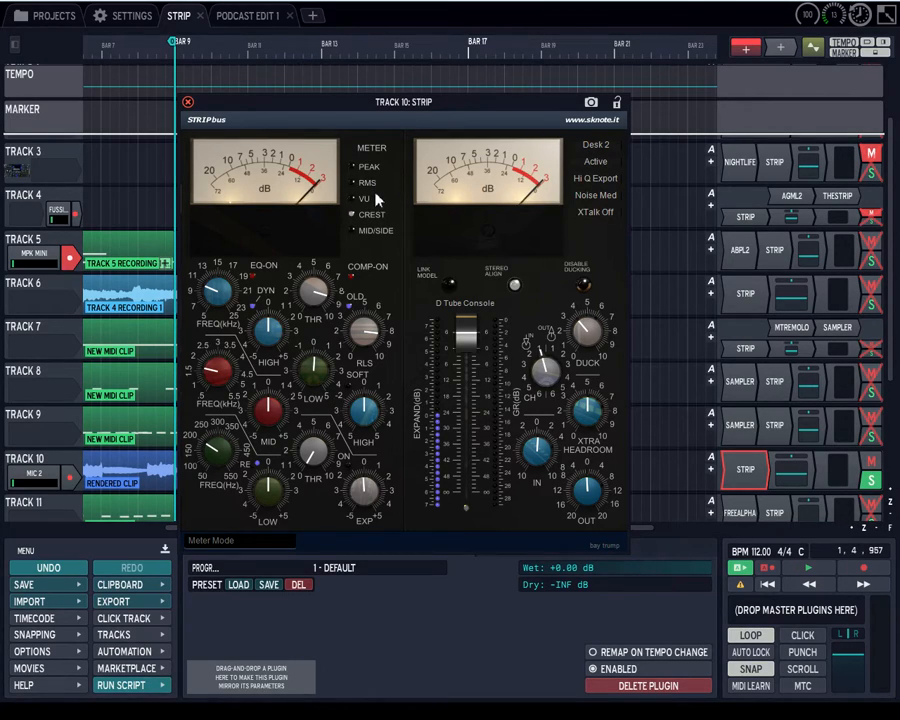
{"action": "left_click", "coordinate": [355, 231]}
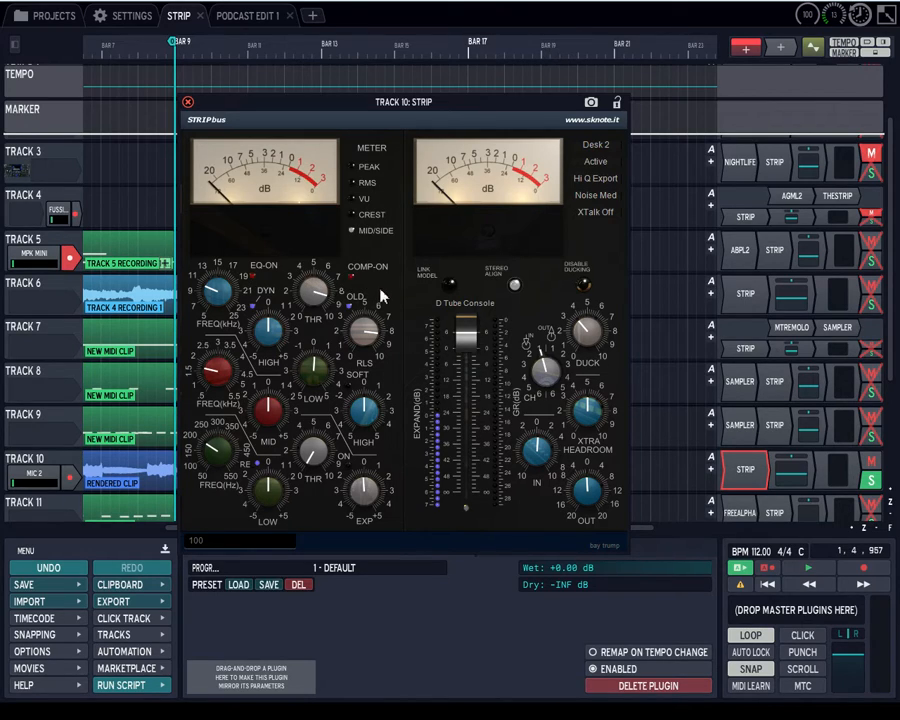
Turn the ducking channel (CH) knob through its positions and leave it at 45.
{"action": "left_click", "coordinate": [515, 288]}
{"action": "left_click", "coordinate": [546, 366]}
{"action": "left_click_drag", "start_coordinate": [548, 370], "coordinate": [539, 400]}
{"action": "left_click_drag", "start_coordinate": [547, 369], "coordinate": [551, 355]}
{"action": "scroll", "coordinate": [548, 362], "scroll_direction": "up", "scroll_amount": 3}
{"action": "left_click_drag", "start_coordinate": [546, 389], "coordinate": [544, 367]}
{"action": "left_click_drag", "start_coordinate": [544, 403], "coordinate": [545, 415]}
{"action": "left_click_drag", "start_coordinate": [545, 370], "coordinate": [547, 386]}
{"action": "left_click_drag", "start_coordinate": [283, 104], "coordinate": [283, 10]}
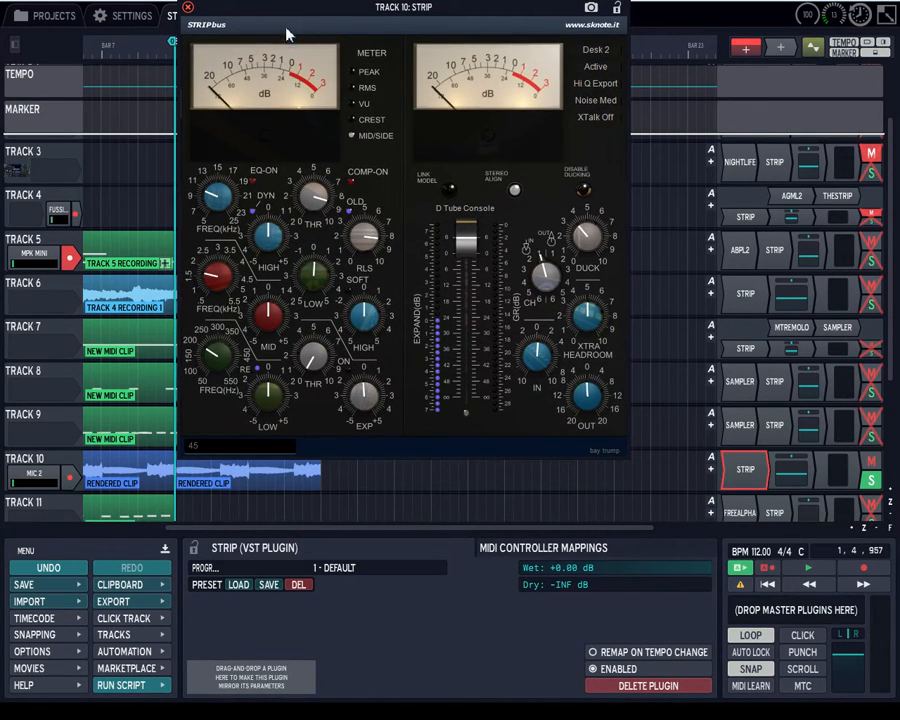
{"action": "left_click_drag", "start_coordinate": [413, 12], "coordinate": [413, 80]}
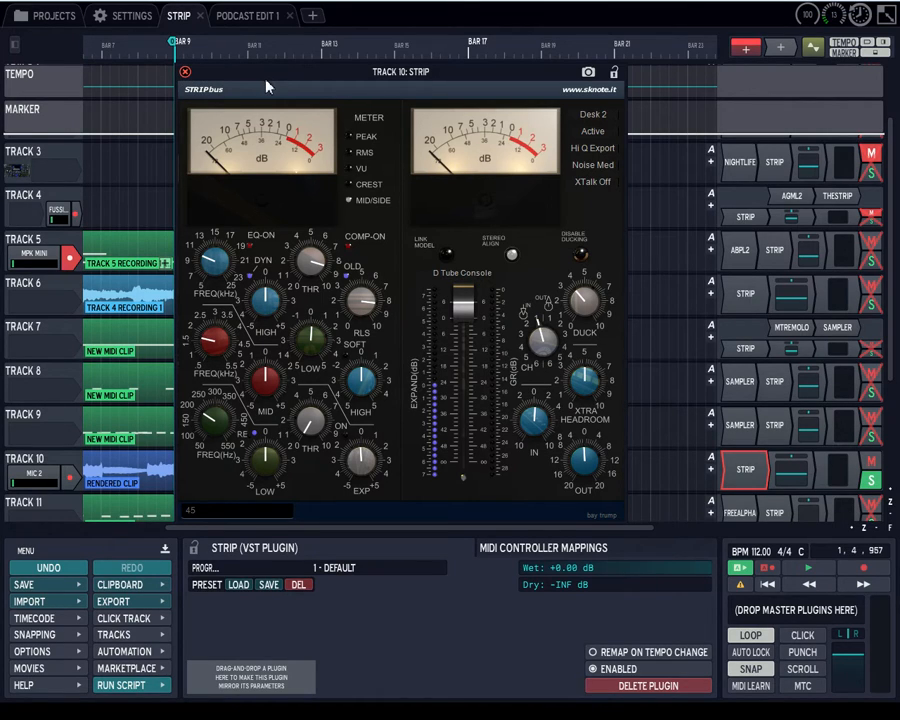
{"action": "mouse_move", "coordinate": [276, 82]}
{"action": "left_mouse_down"}
{"action": "mouse_move", "coordinate": [300, 76]}
{"action": "mouse_move", "coordinate": [260, 70]}
{"action": "mouse_move", "coordinate": [294, 80]}
{"action": "mouse_move", "coordinate": [277, 78]}
{"action": "left_mouse_up"}
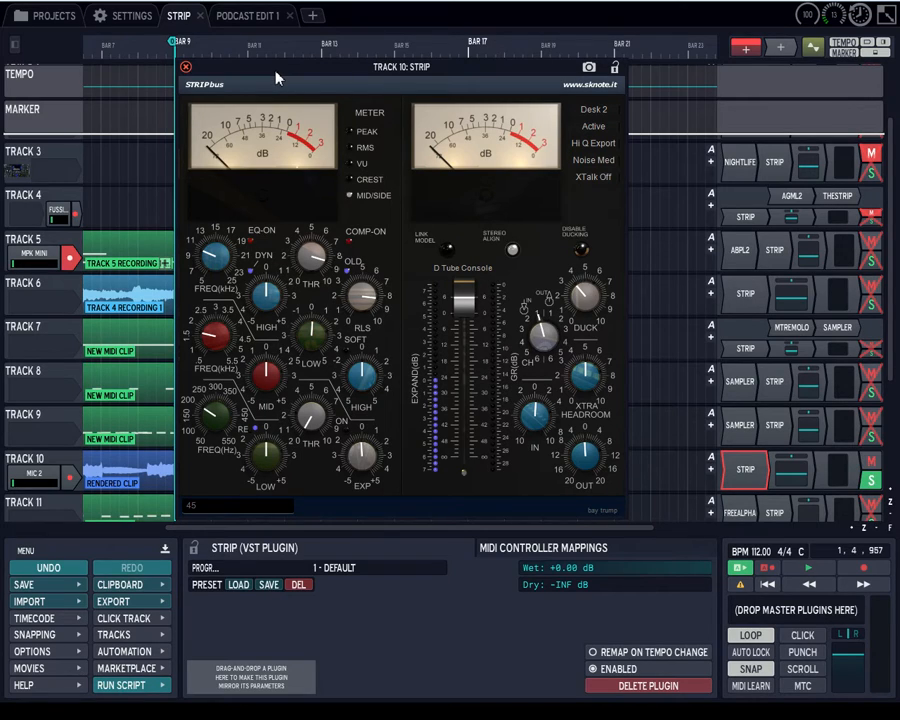
{"action": "left_click", "coordinate": [186, 67]}
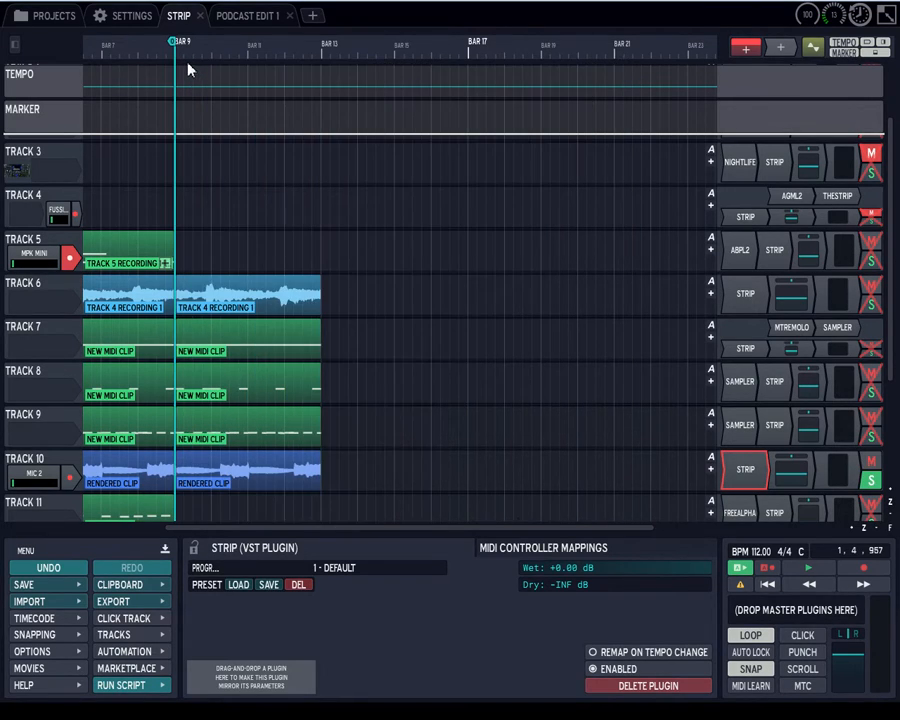
{"action": "double_click", "coordinate": [744, 468]}
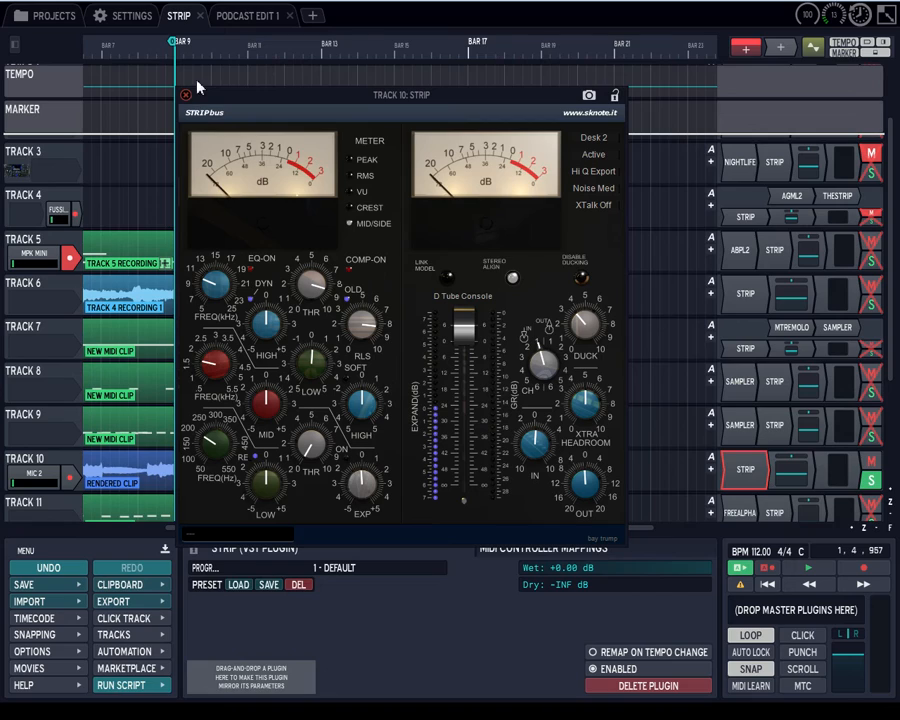
{"action": "left_click_drag", "start_coordinate": [205, 103], "coordinate": [205, 84]}
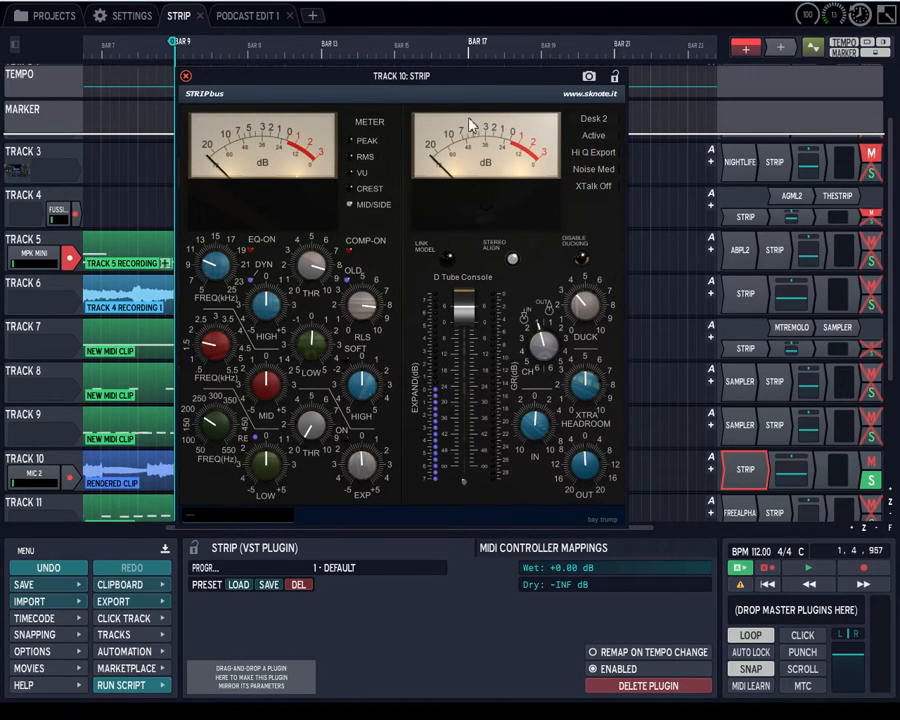
{"action": "left_click_drag", "start_coordinate": [340, 84], "coordinate": [337, 77]}
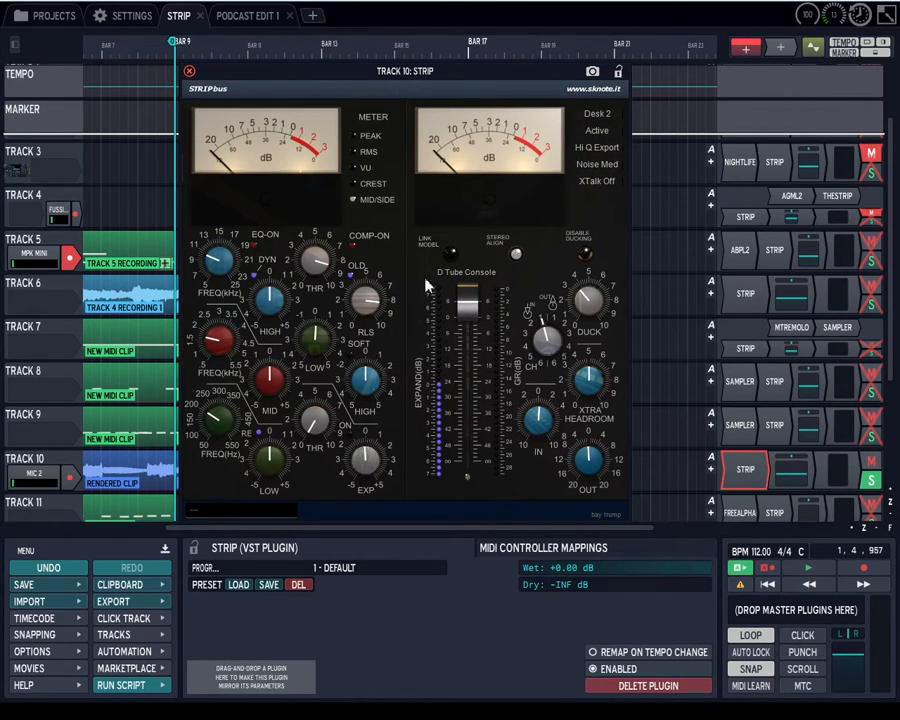
Play the edit from the start to check Track 10's Strip meters, and close the plugin window.
{"action": "left_click", "coordinate": [789, 584]}
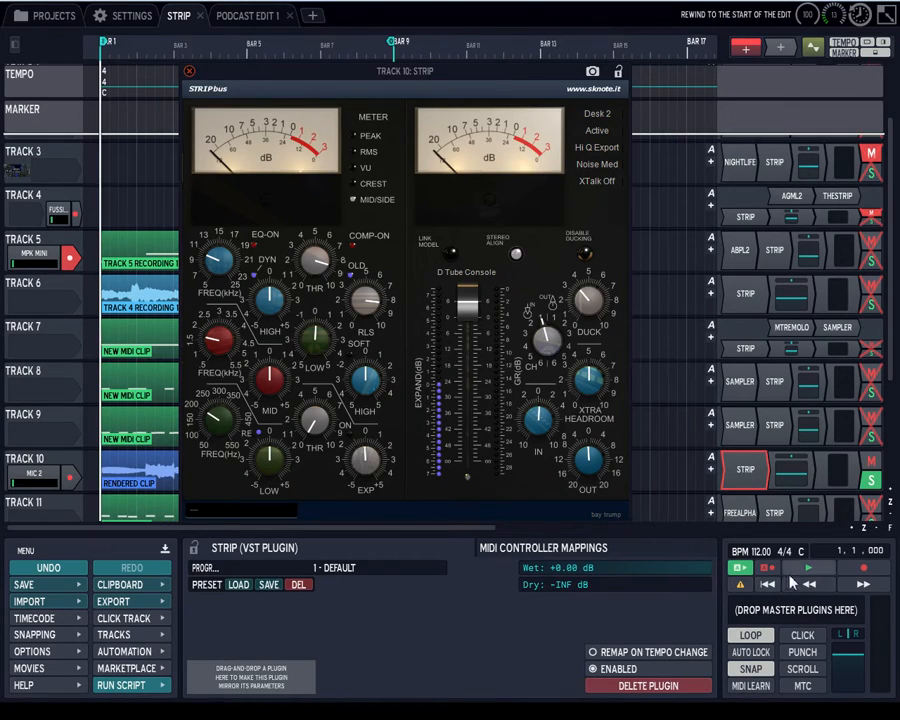
{"action": "left_click", "coordinate": [808, 567]}
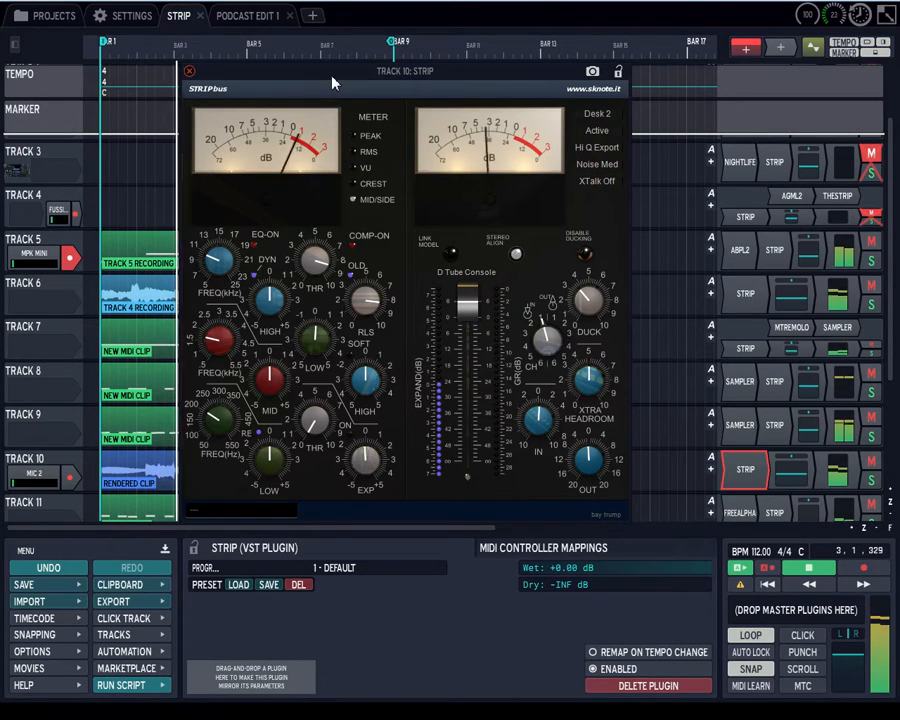
{"action": "left_click_drag", "start_coordinate": [333, 82], "coordinate": [350, 82]}
{"action": "left_click", "coordinate": [206, 72]}
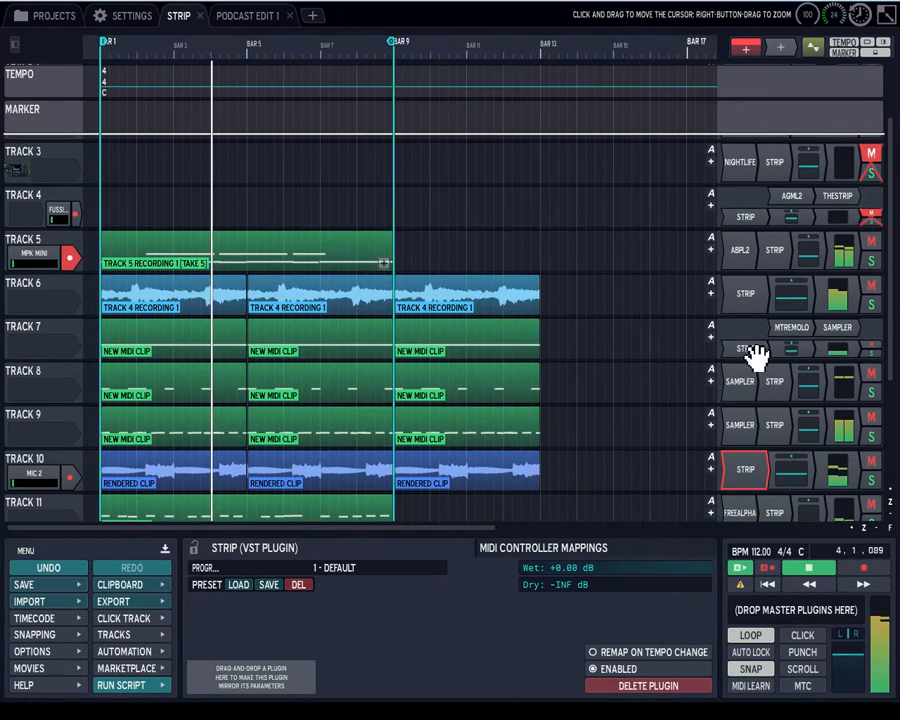
Check the Mid/Side meters of the Strip plugins on Tracks 6 and 5 during playback, closing each window.
{"action": "double_click", "coordinate": [752, 296]}
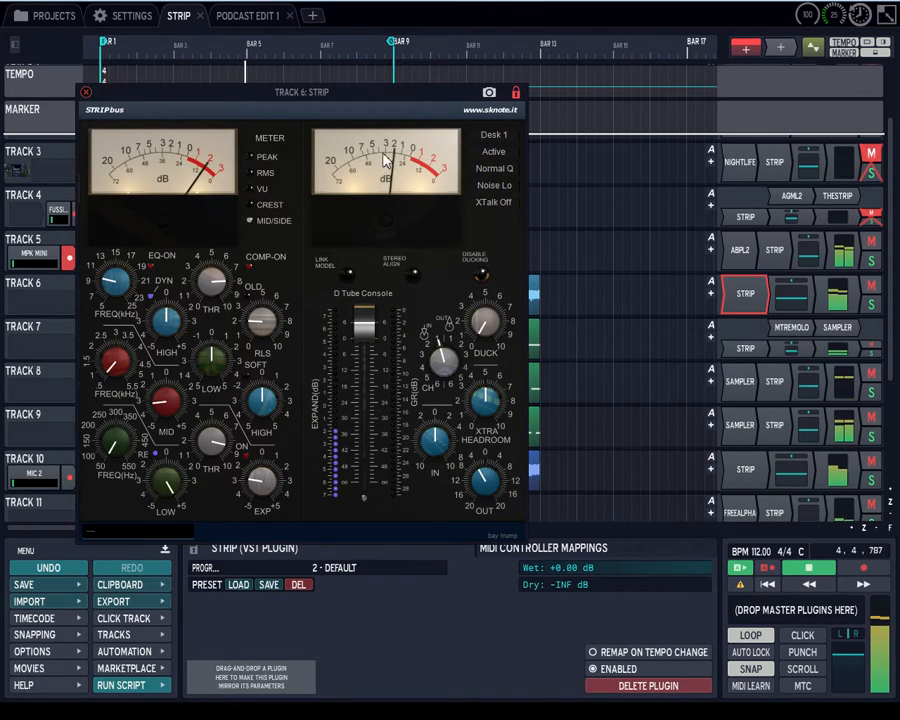
{"action": "left_click_drag", "start_coordinate": [358, 94], "coordinate": [454, 68]}
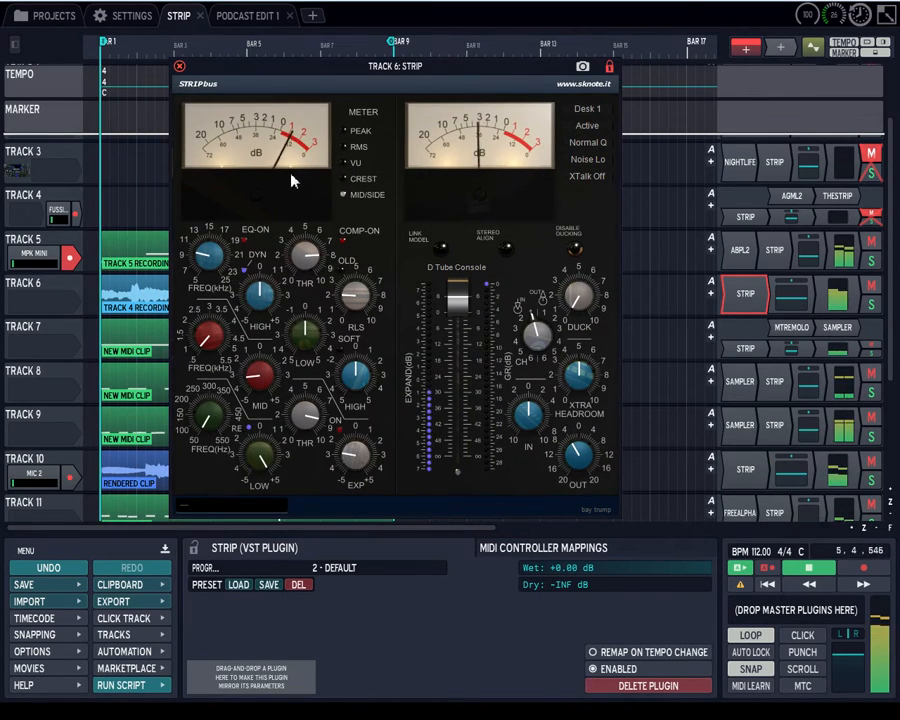
{"action": "left_click", "coordinate": [179, 68]}
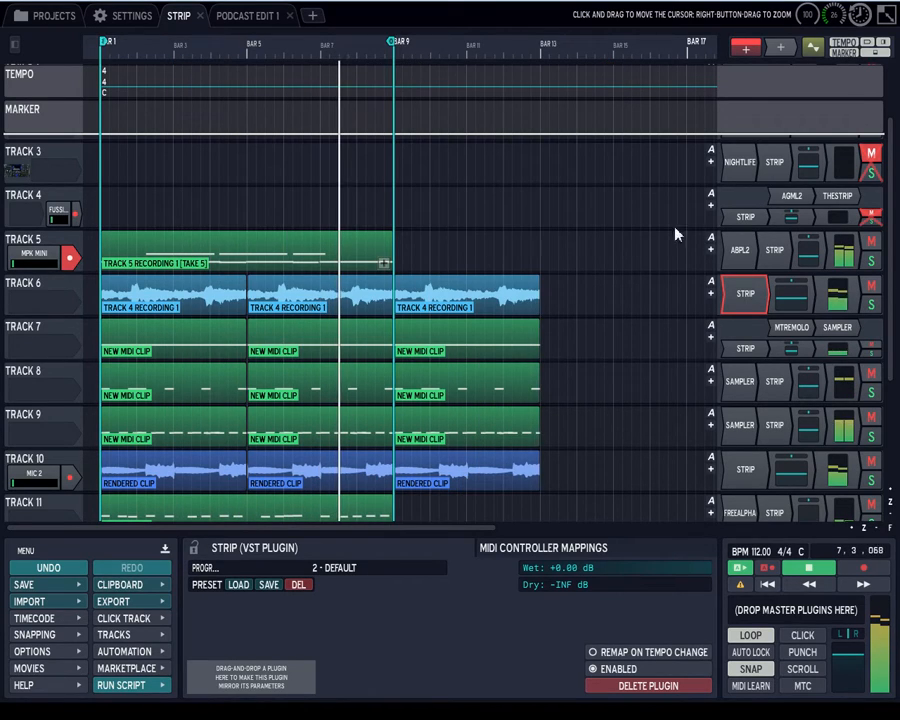
{"action": "double_click", "coordinate": [789, 255]}
{"action": "left_click_drag", "start_coordinate": [297, 145], "coordinate": [344, 100]}
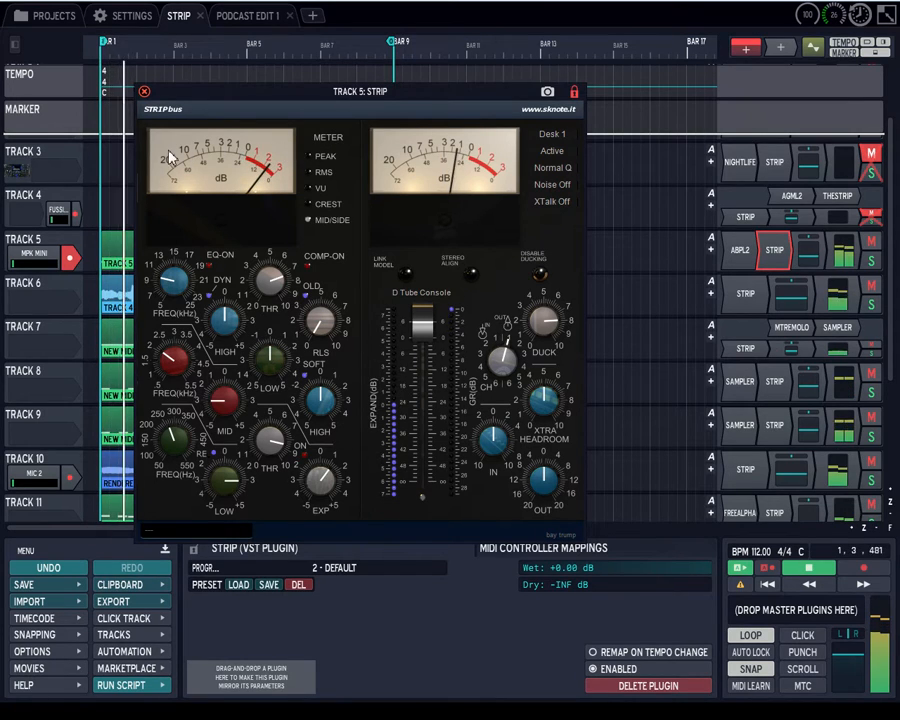
{"action": "left_click", "coordinate": [144, 91]}
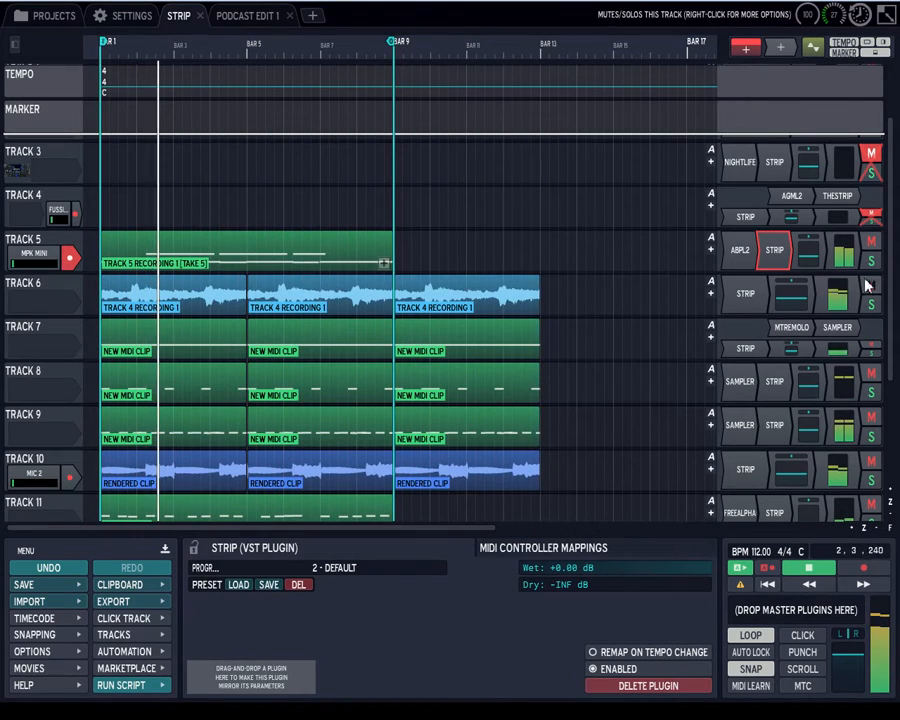
Check the Peak meters of the Strip plugins on Tracks 12 and 13 during playback, and close the plugin window.
{"action": "scroll", "coordinate": [866, 290], "scroll_direction": "down", "scroll_amount": 3}
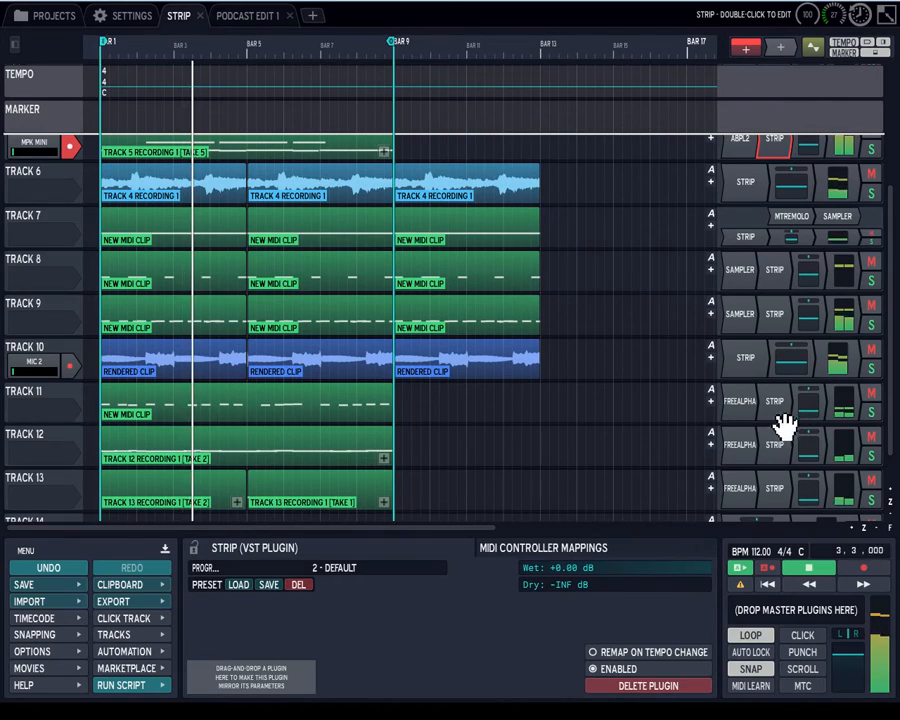
{"action": "double_click", "coordinate": [783, 446]}
{"action": "left_click_drag", "start_coordinate": [177, 84], "coordinate": [454, 68]}
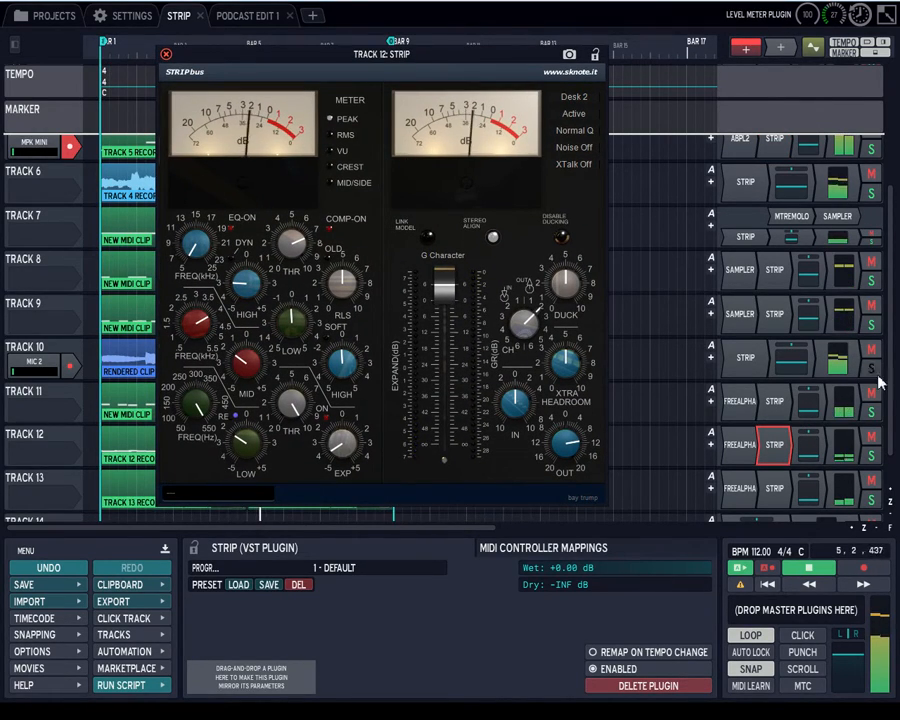
{"action": "scroll", "coordinate": [884, 442], "scroll_direction": "down", "scroll_amount": 1}
{"action": "double_click", "coordinate": [790, 462]}
{"action": "left_click_drag", "start_coordinate": [225, 72], "coordinate": [465, 87]}
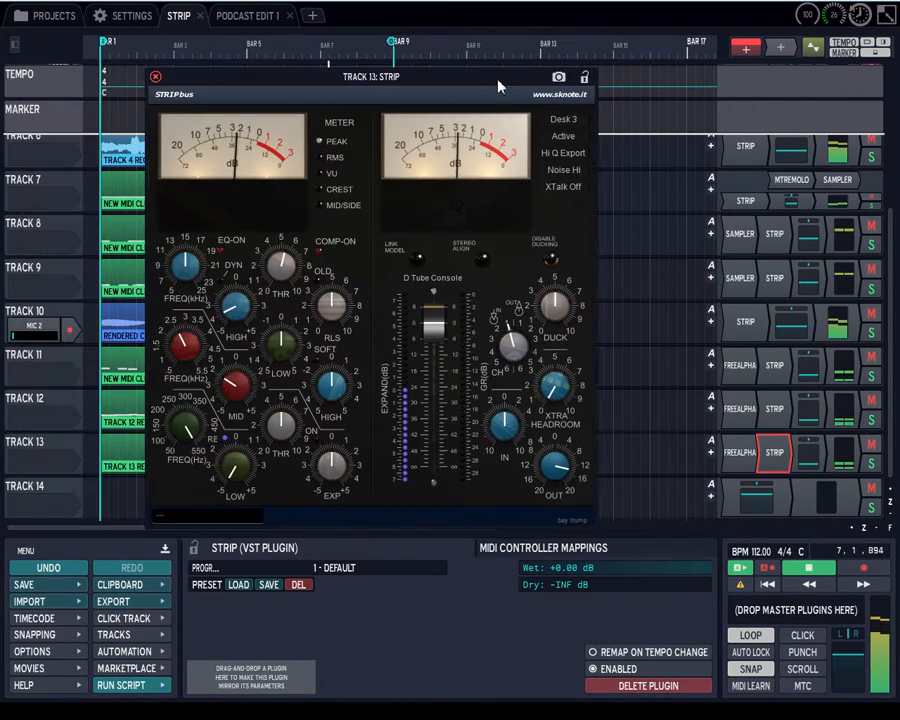
{"action": "left_click", "coordinate": [163, 76]}
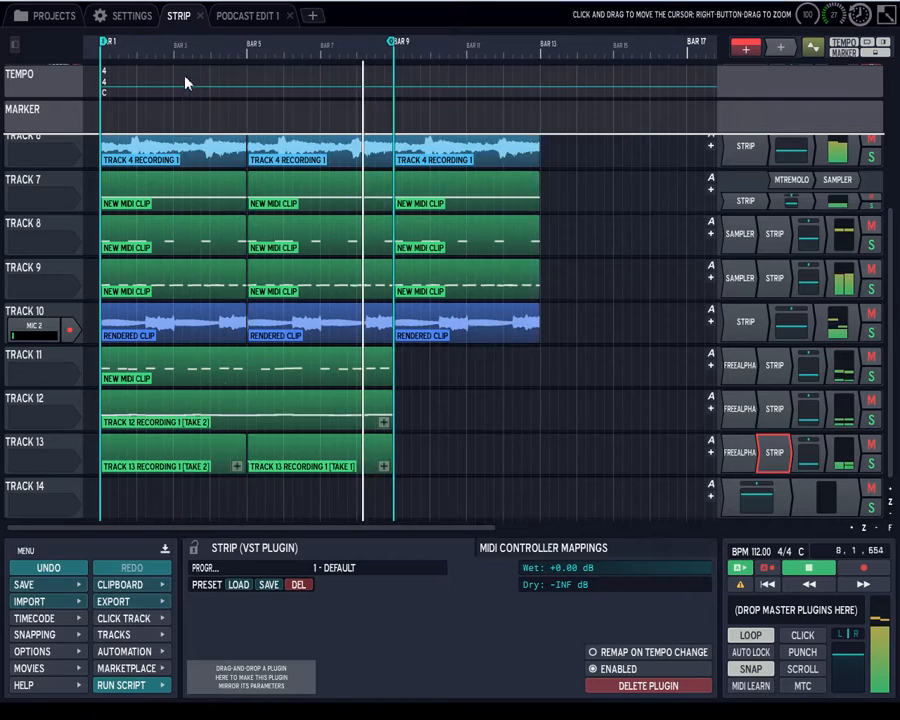
Stop playback and reopen Track 13's Strip plugin, moving its window up so the whole panel is clear of the lower controls.
{"action": "left_click", "coordinate": [816, 568]}
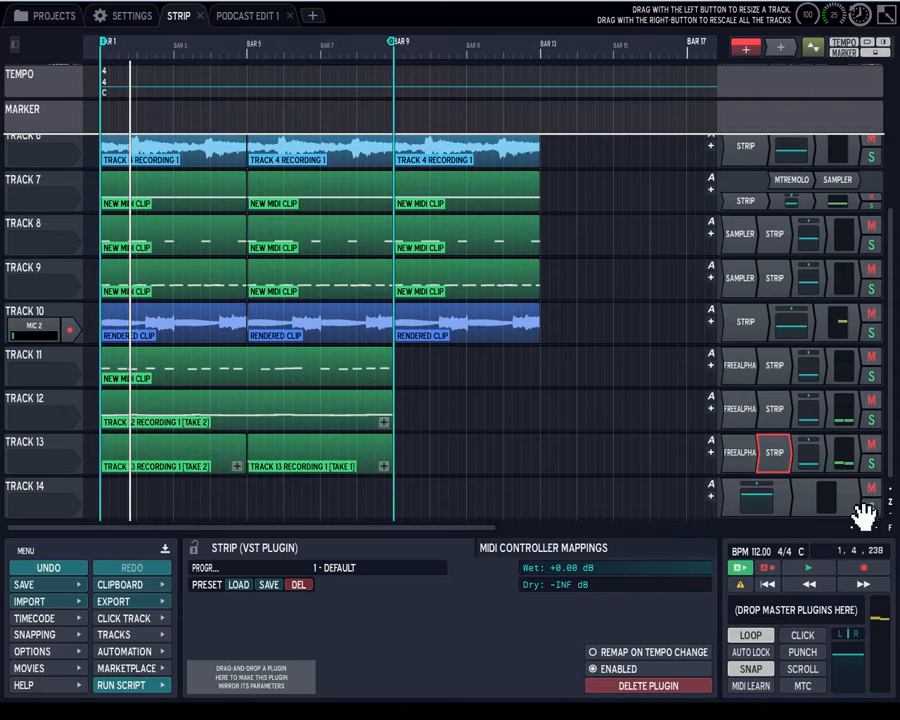
{"action": "double_click", "coordinate": [776, 452]}
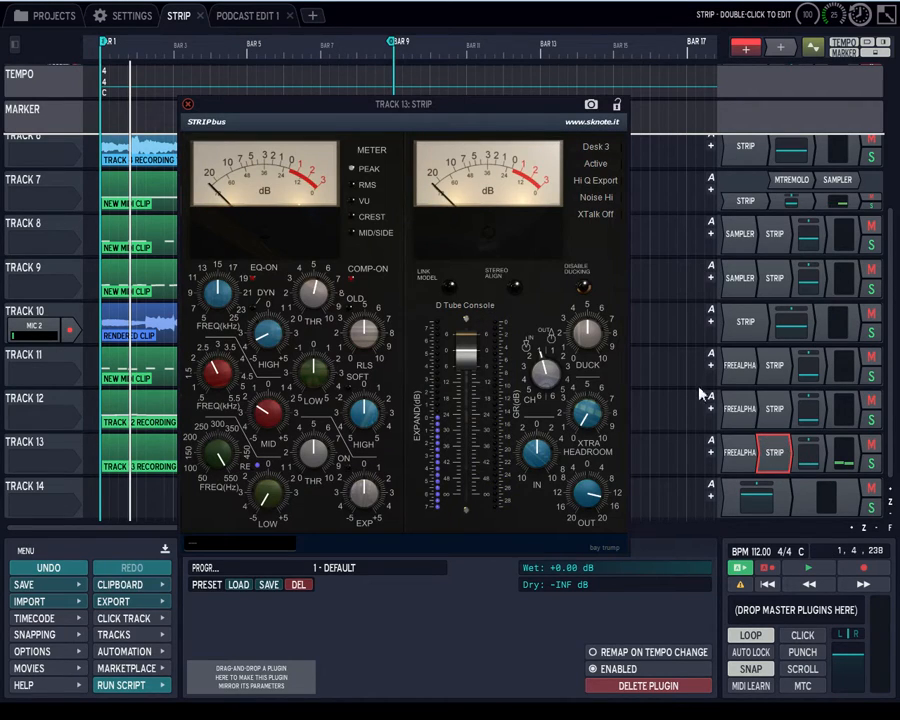
{"action": "left_click_drag", "start_coordinate": [550, 116], "coordinate": [571, 82]}
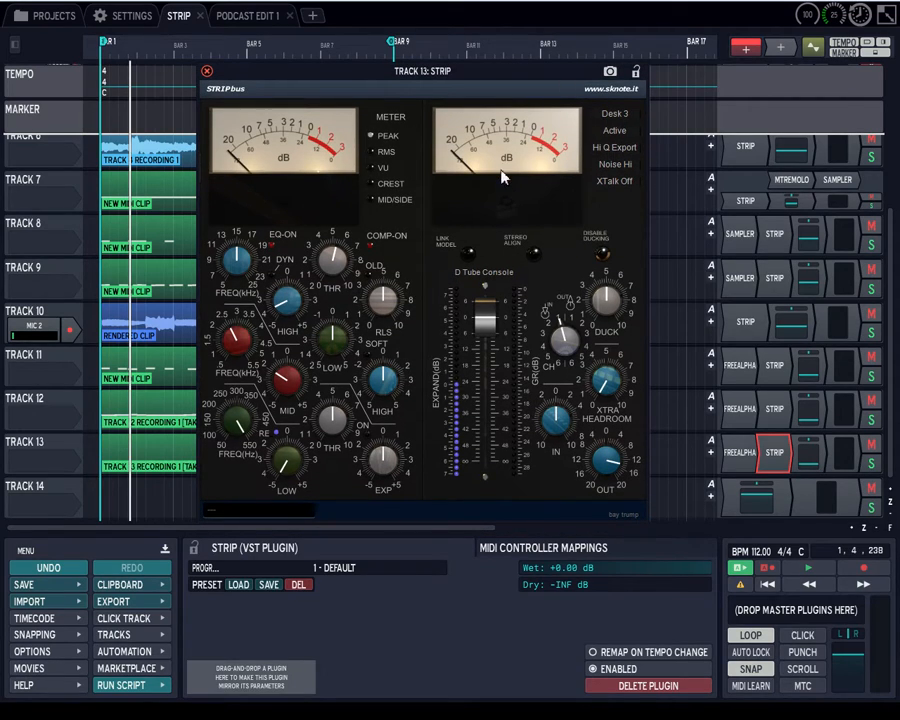
{"action": "left_click_drag", "start_coordinate": [480, 80], "coordinate": [448, 88]}
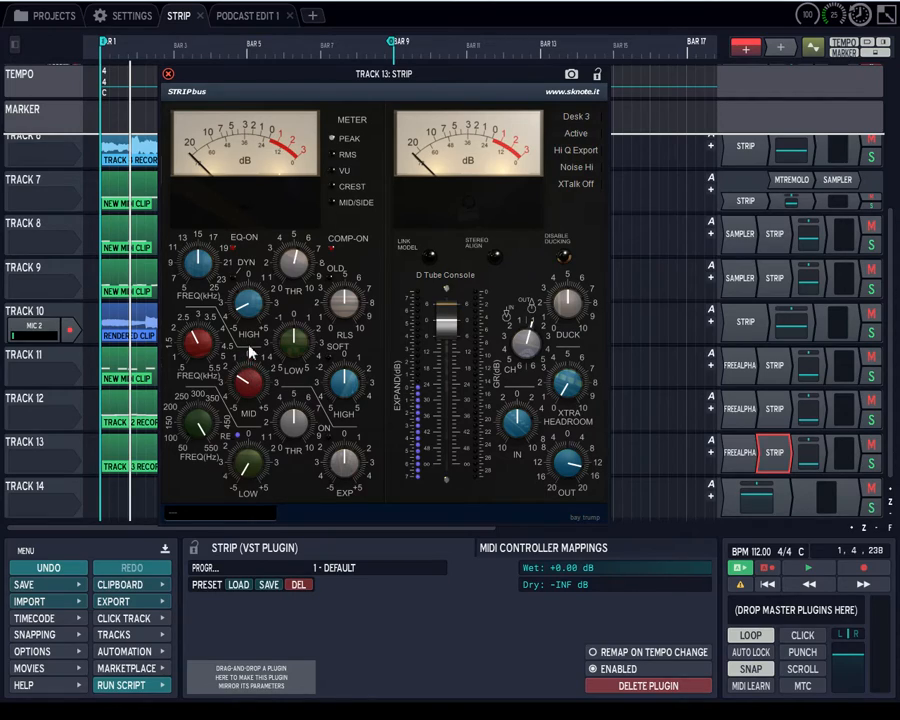
Select the first MIDI clip on Track 13, and reopen the track's Strip plugin with its window moved up over the ruler.
{"action": "left_click", "coordinate": [147, 450]}
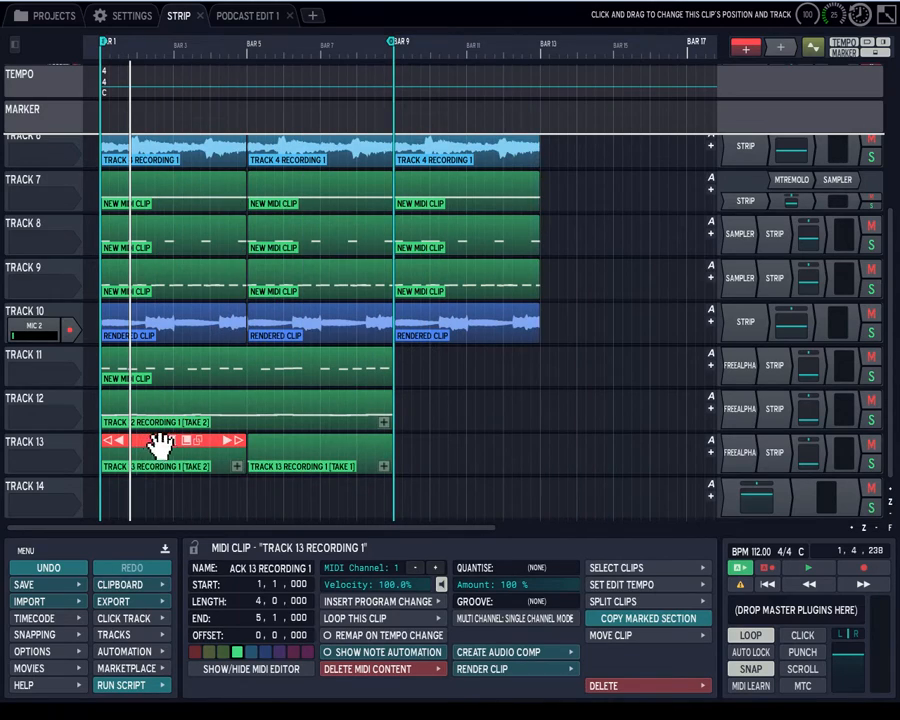
{"action": "double_click", "coordinate": [769, 453]}
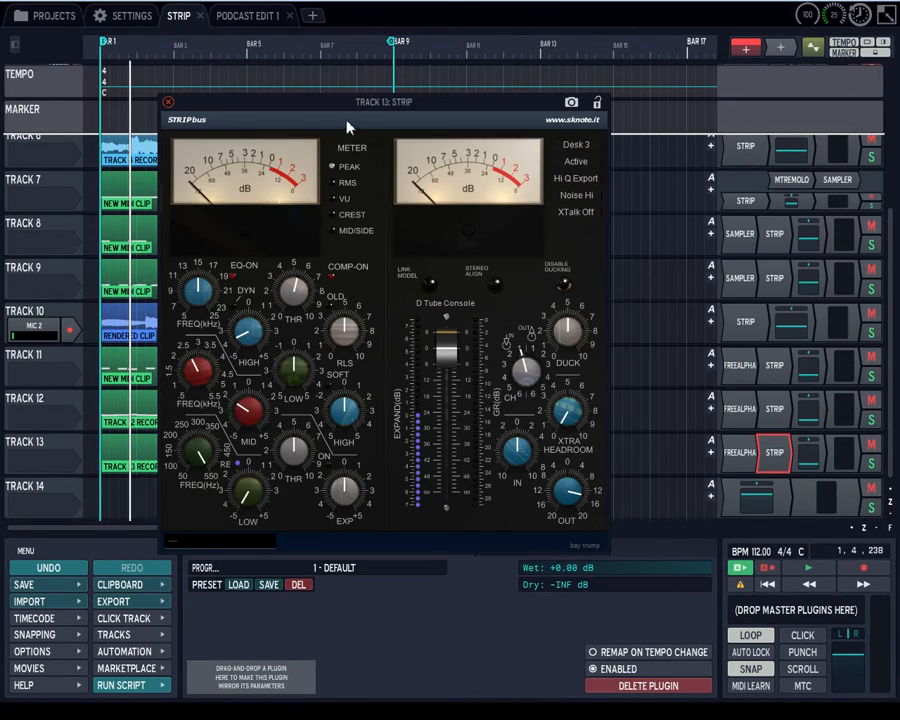
{"action": "left_click_drag", "start_coordinate": [356, 108], "coordinate": [360, 26]}
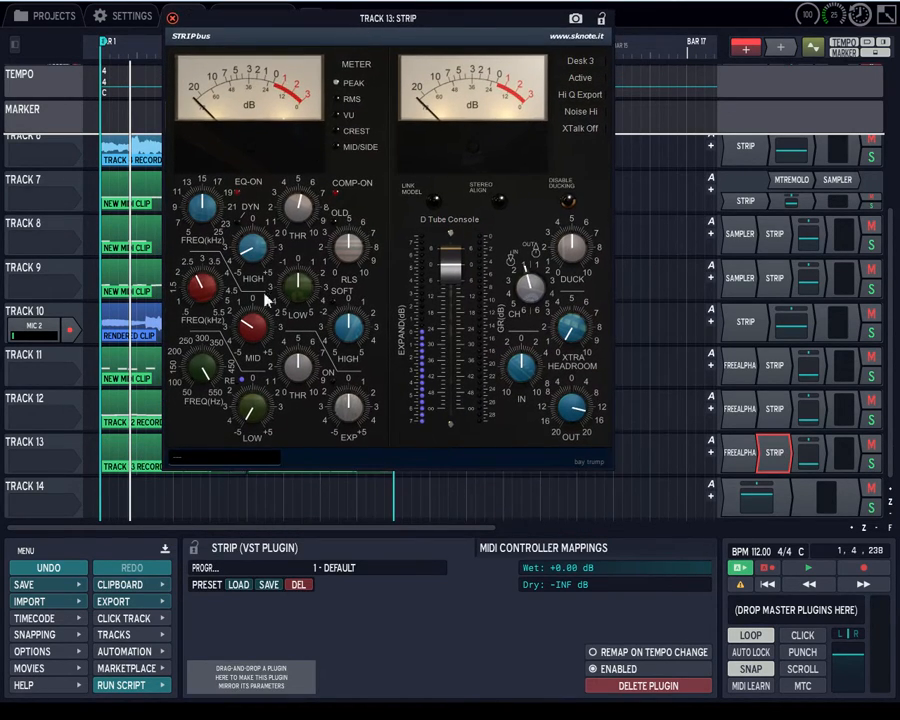